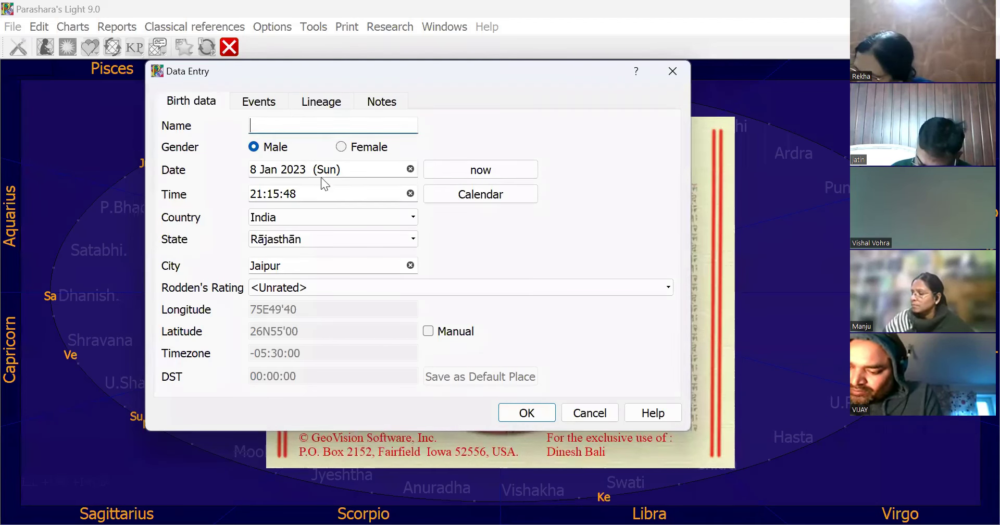
click(278, 126)
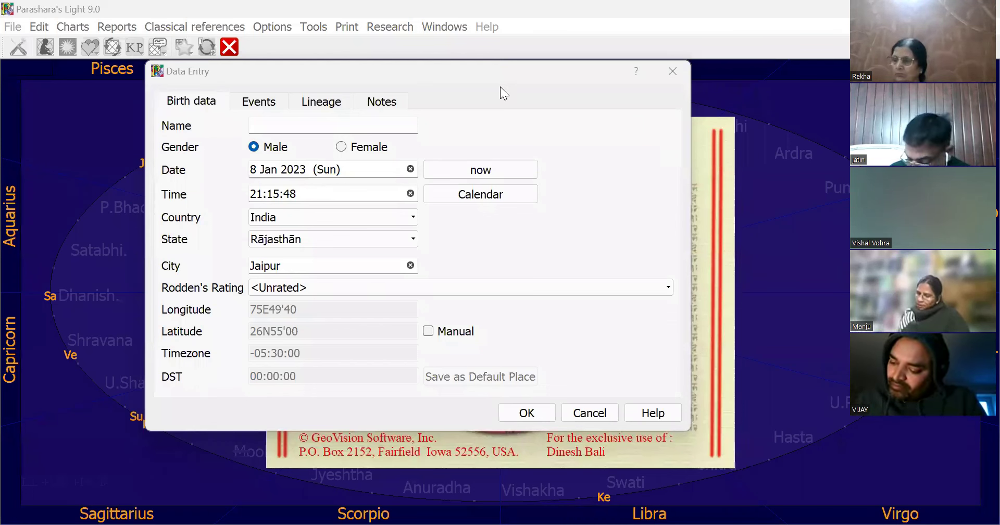
click(599, 460)
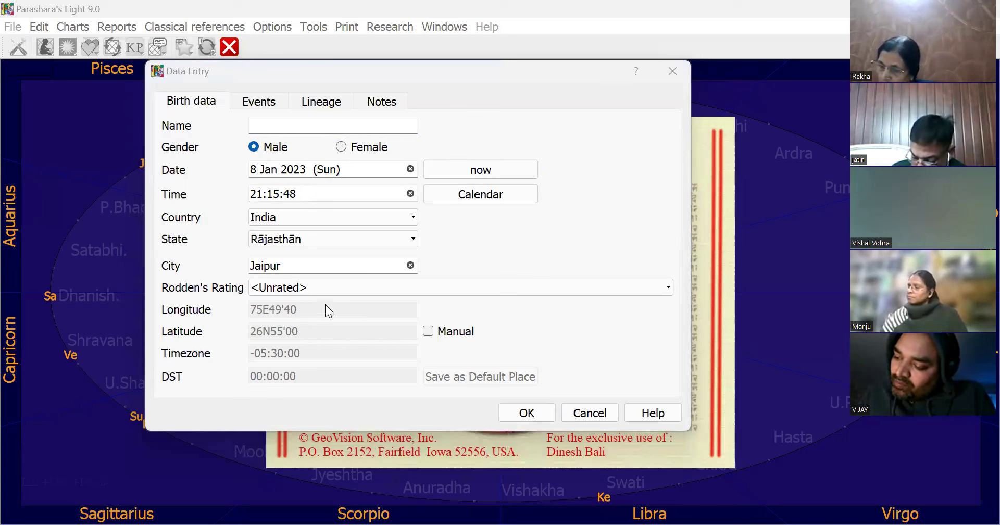
Step: Replace the date in the birth data with the birth date required for the new chart
click(307, 169)
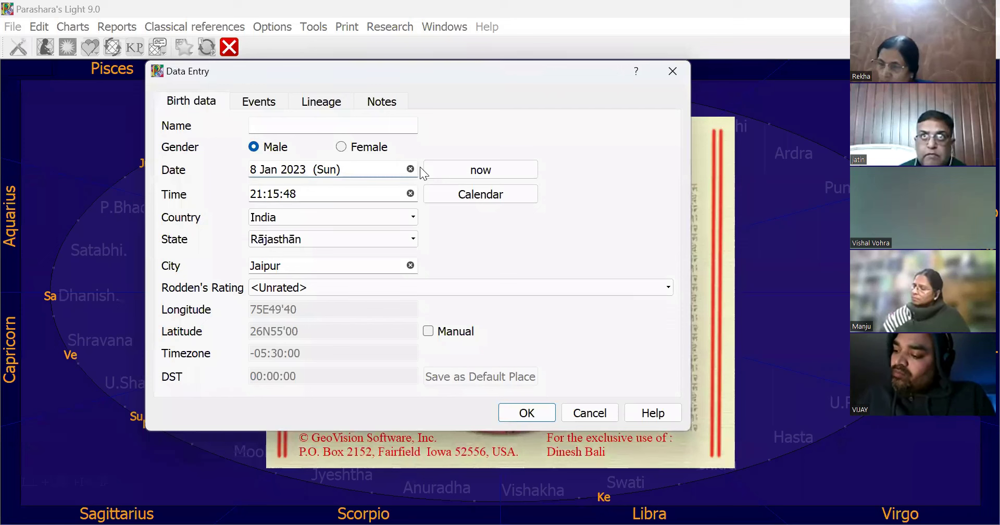
key(BackSpace)
key(BackSpace)
key(BackSpace)
key(BackSpace)
key(BackSpace)
key(BackSpace)
key(BackSpace)
key(BackSpace)
key(BackSpace)
key(BackSpace)
text(16 J)
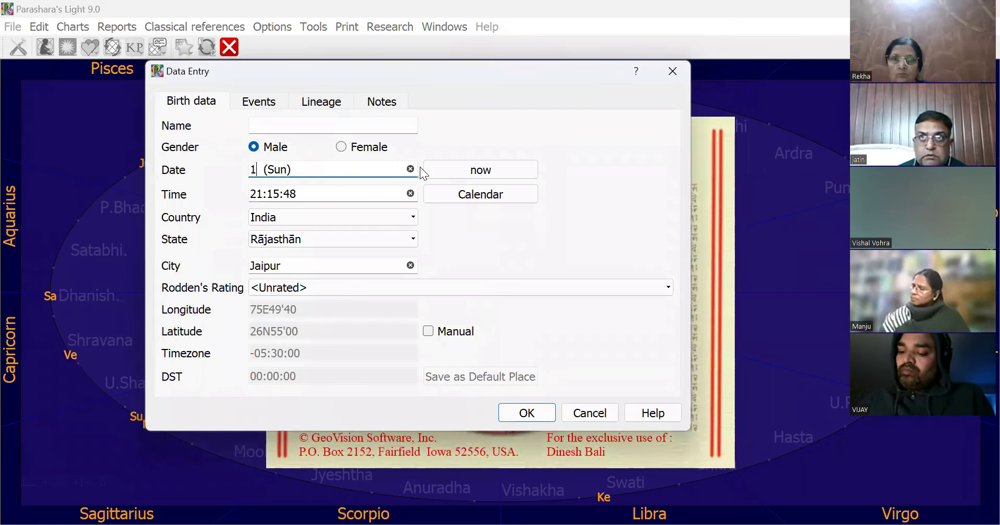
text(an 2014)
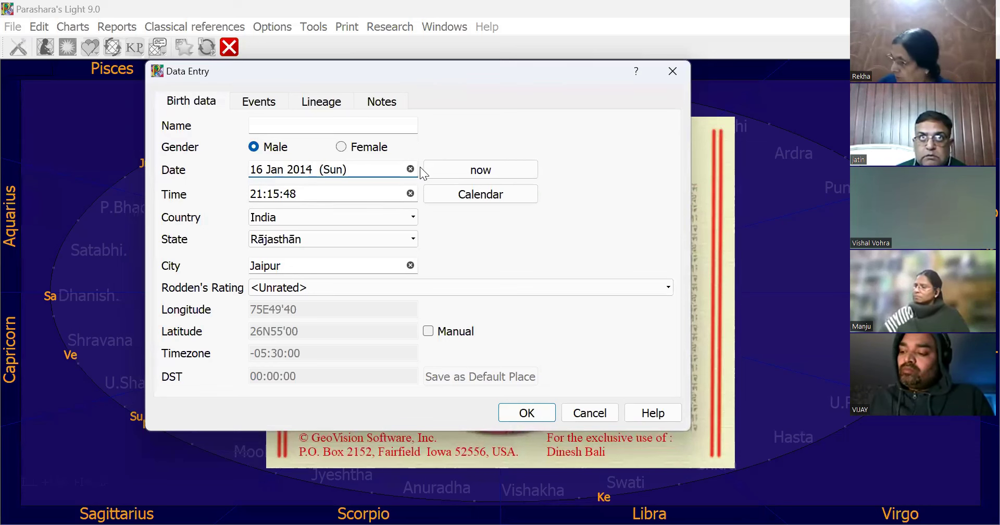
Step: Set the birth time to 12.00 pm and the state to Delhi
click(346, 186)
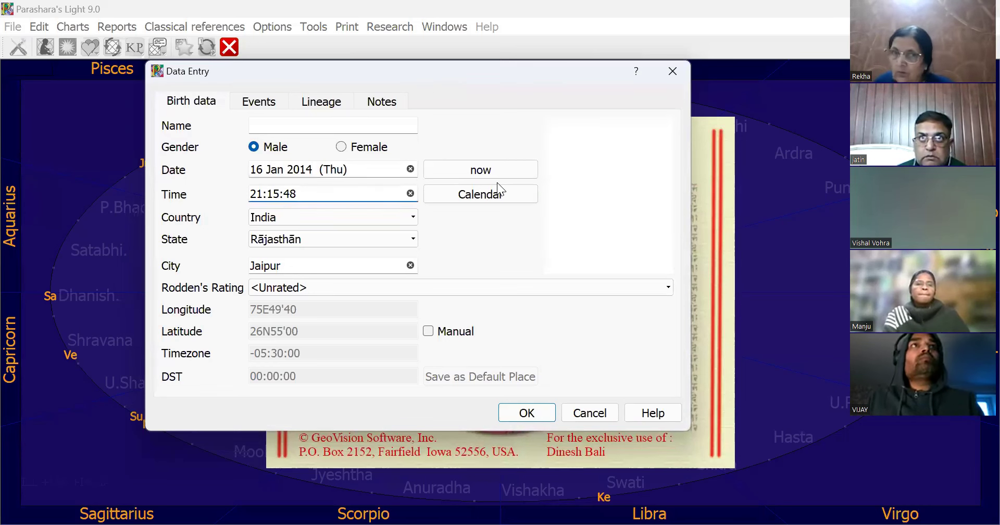
key(BackSpace)
key(BackSpace)
key(BackSpace)
key(BackSpace)
key(BackSpace)
key(BackSpace)
key(BackSpace)
key(BackSpace)
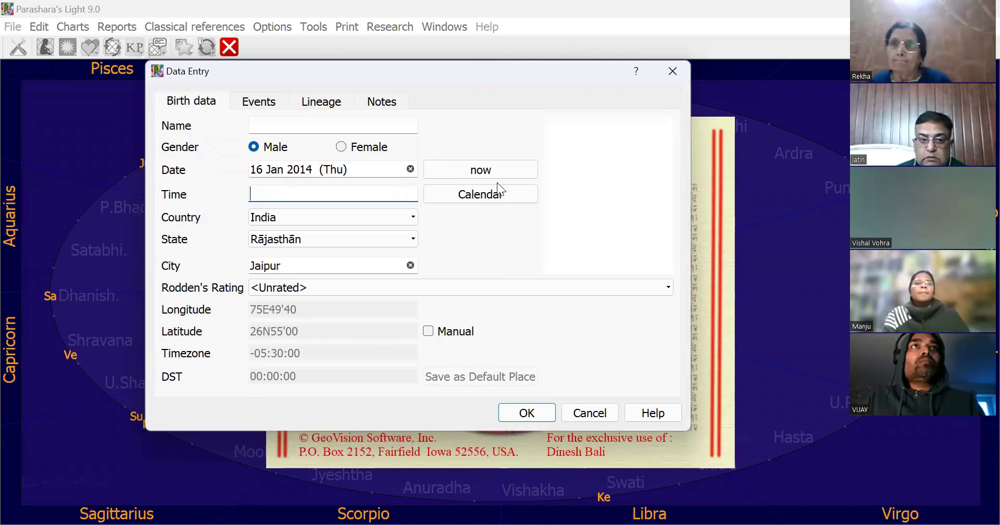
text(12.)
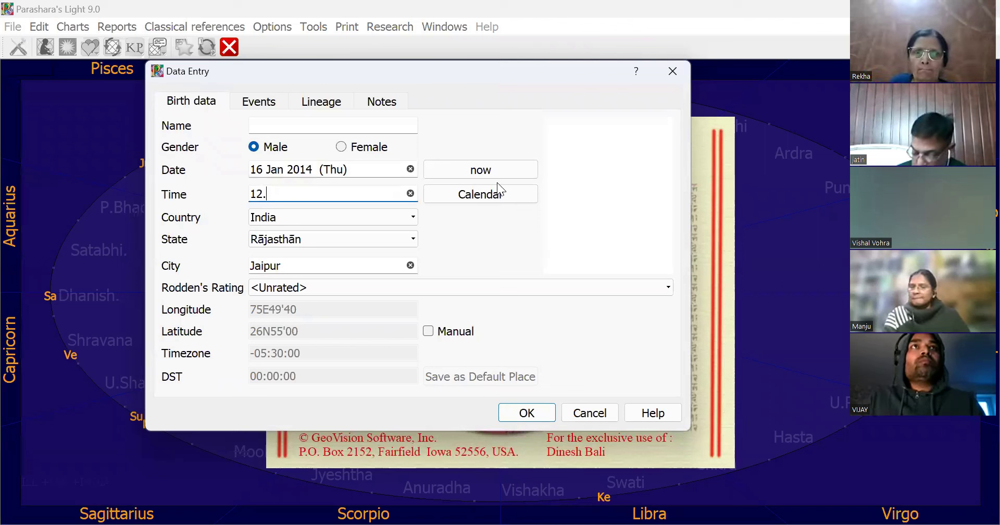
text(00 pm)
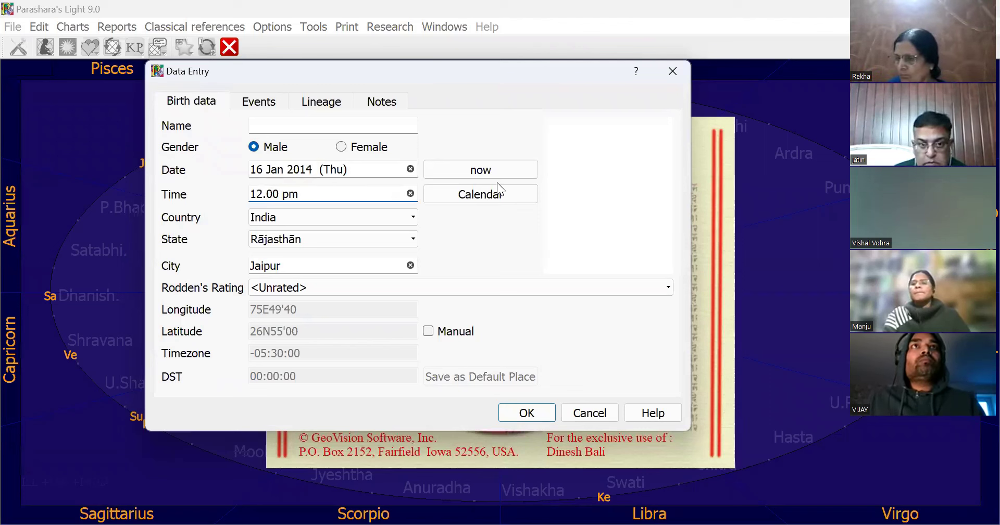
click(336, 241)
click(324, 269)
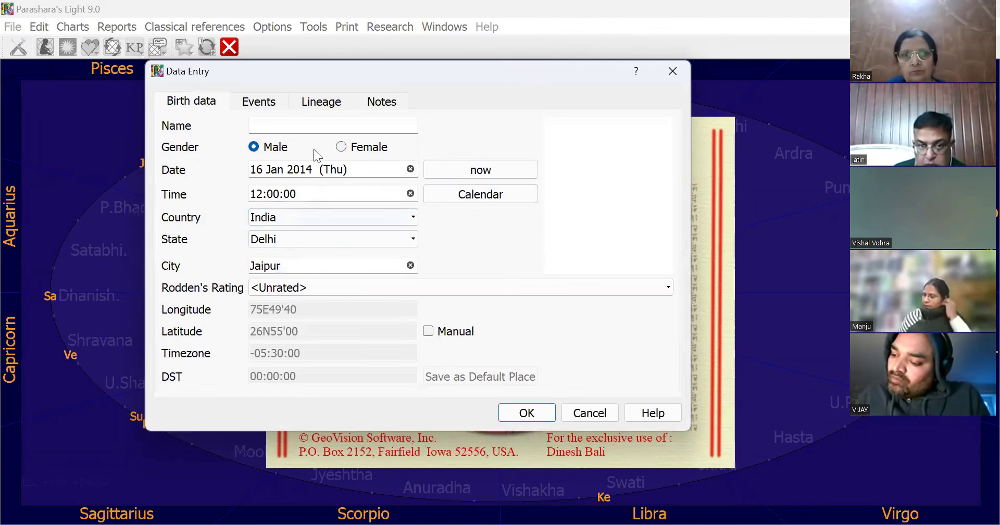
Step: Name the chart Retro and create it with Jafarpur Kalan as the city
click(329, 121)
text(Retro)
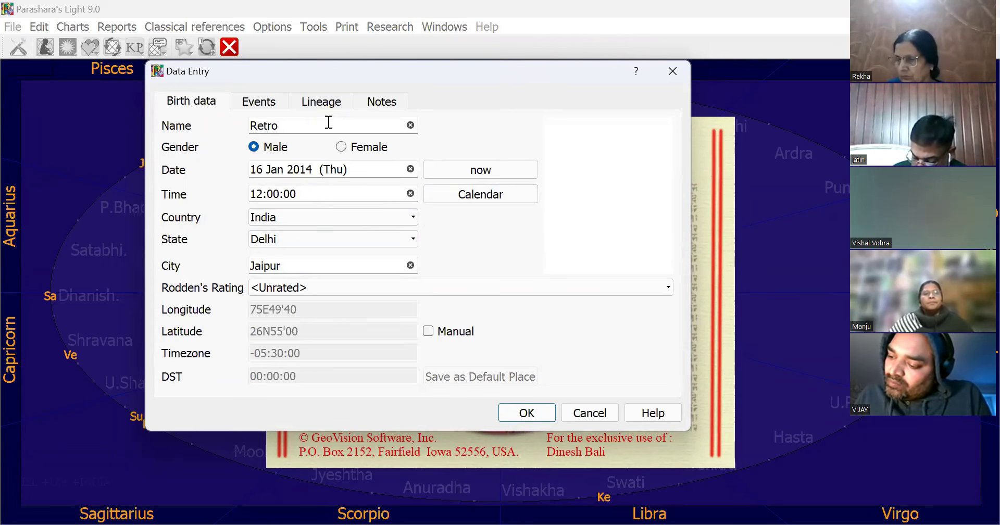
click(524, 418)
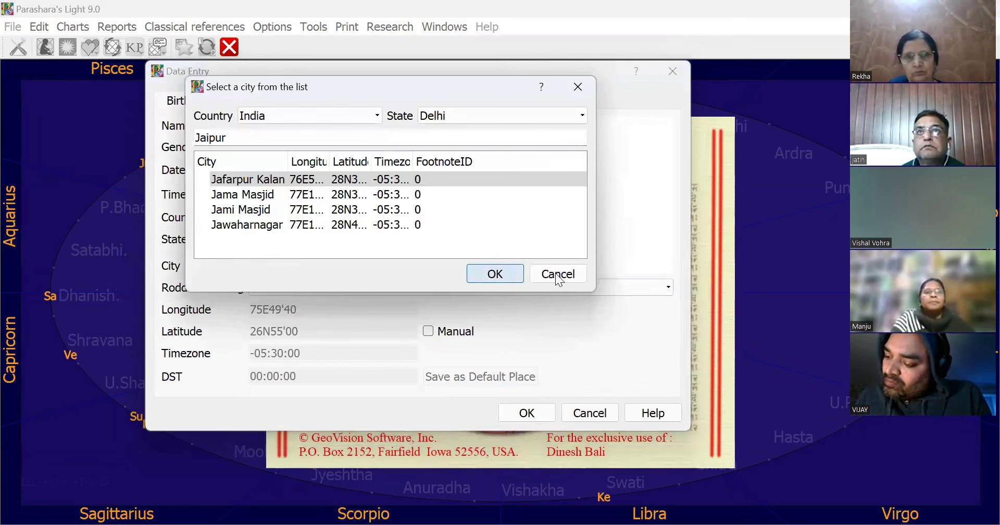
key(Return)
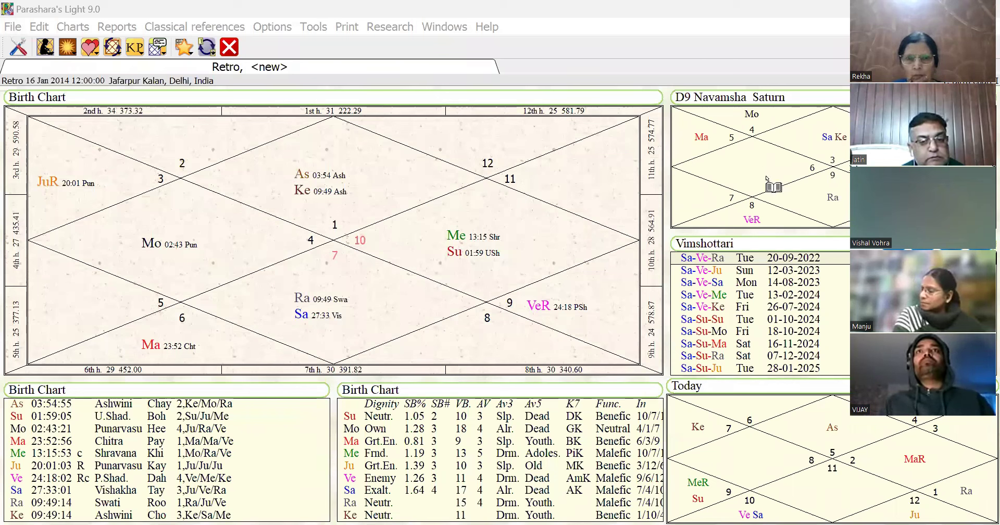
right_click(259, 70)
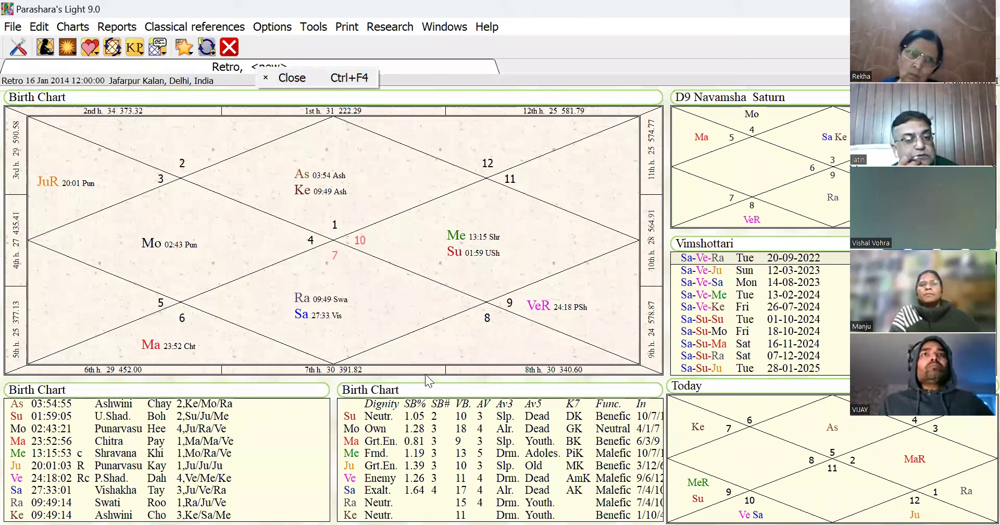
click(303, 229)
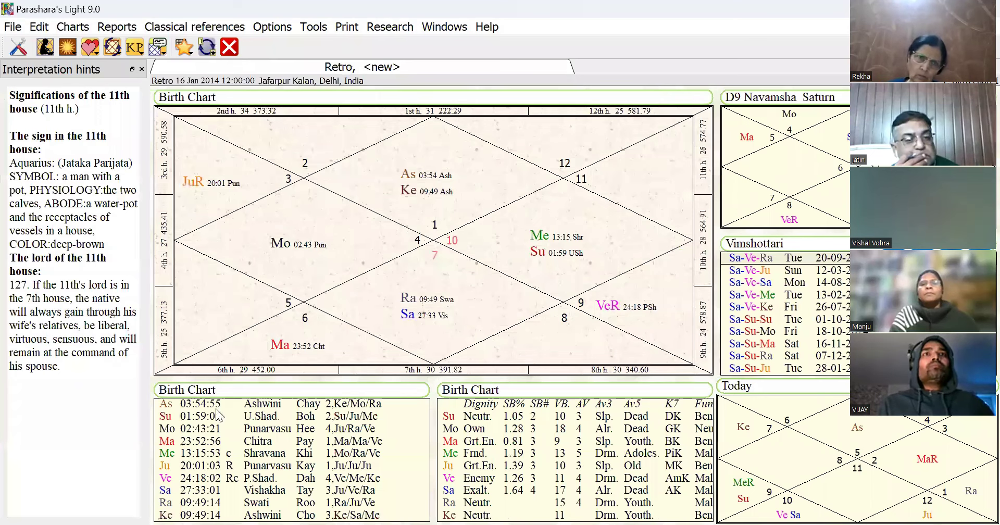
double_click(195, 405)
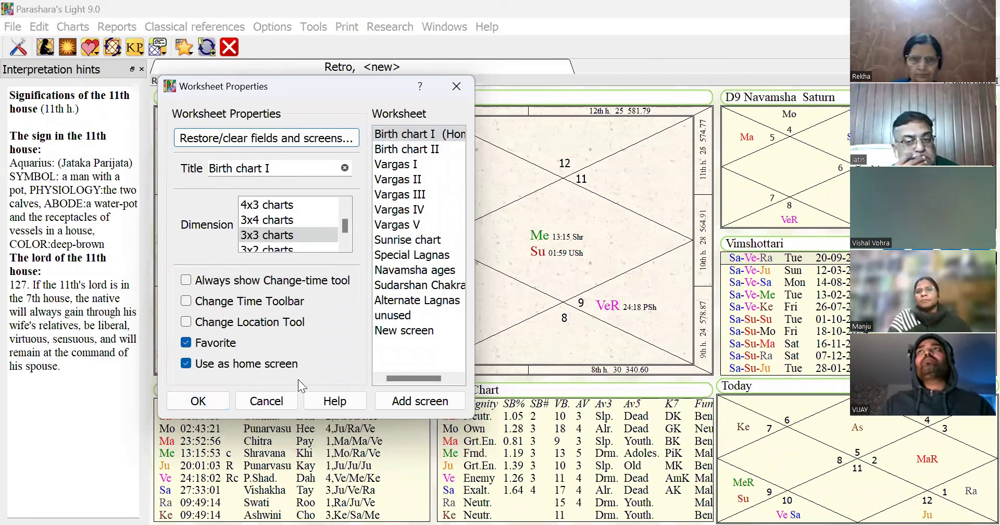
drag(258, 400, 107, 52)
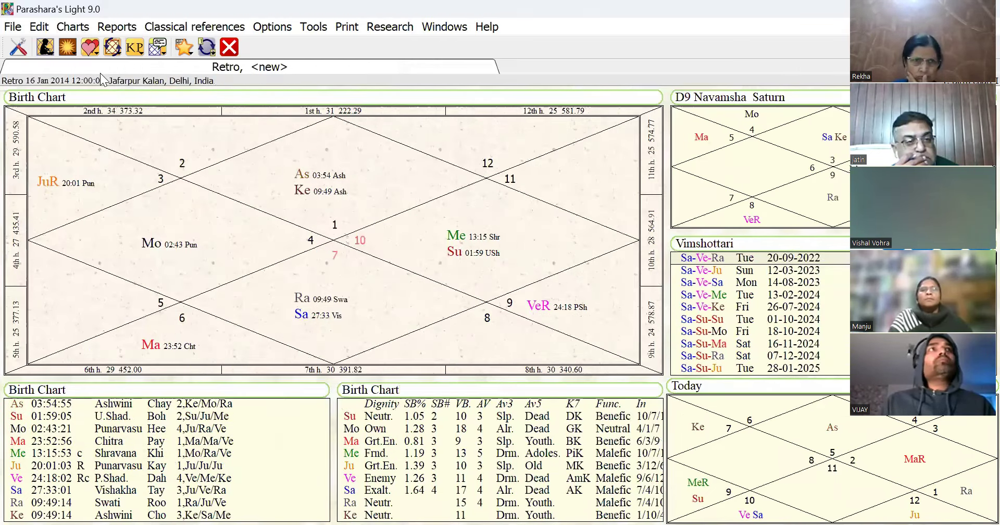
Step: Open the Animated Transits I chart and move the transit date back day by day to 3 Jan 2023
key(alt+c)
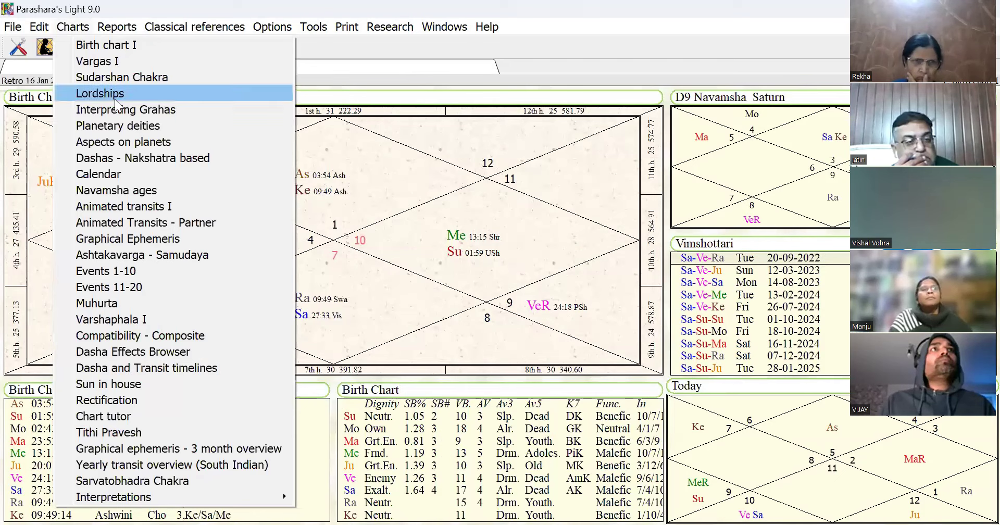
click(143, 208)
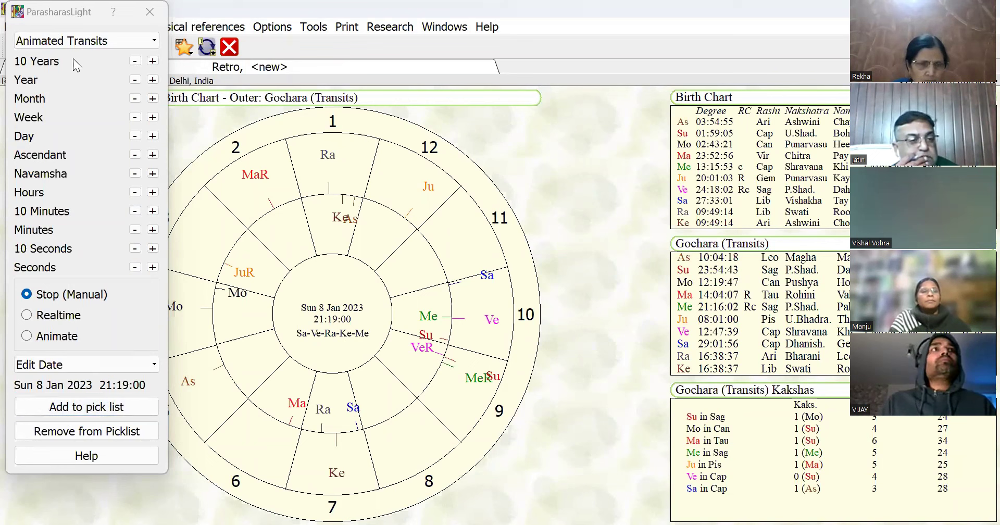
click(135, 136)
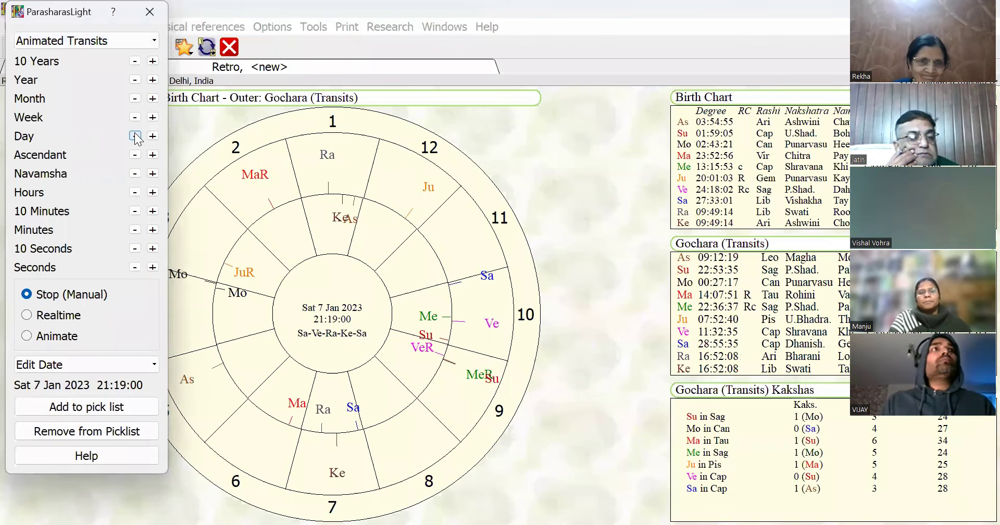
click(135, 136)
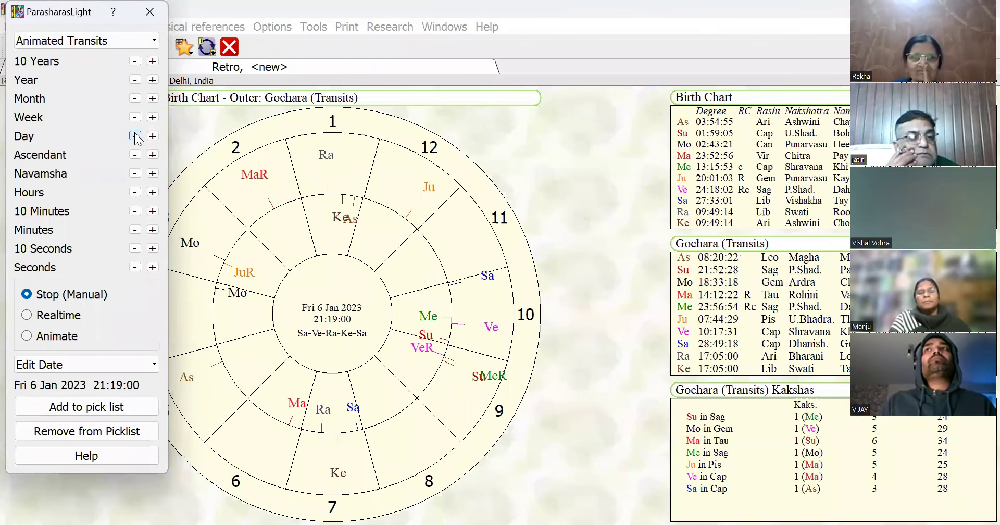
click(135, 136)
click(135, 136)
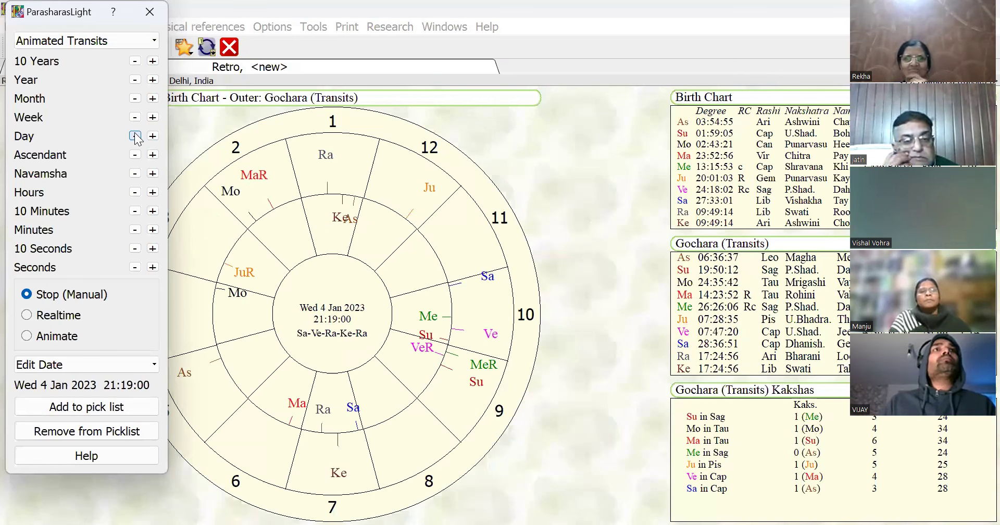
click(135, 136)
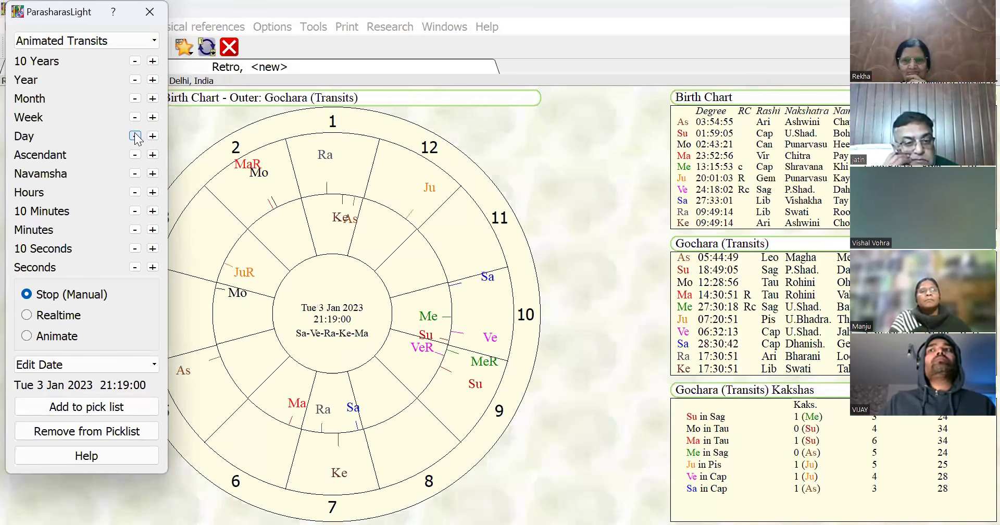
Step: Advance the transit date one day at a time to 7 Jan 2023 to follow the planets' movement
click(153, 136)
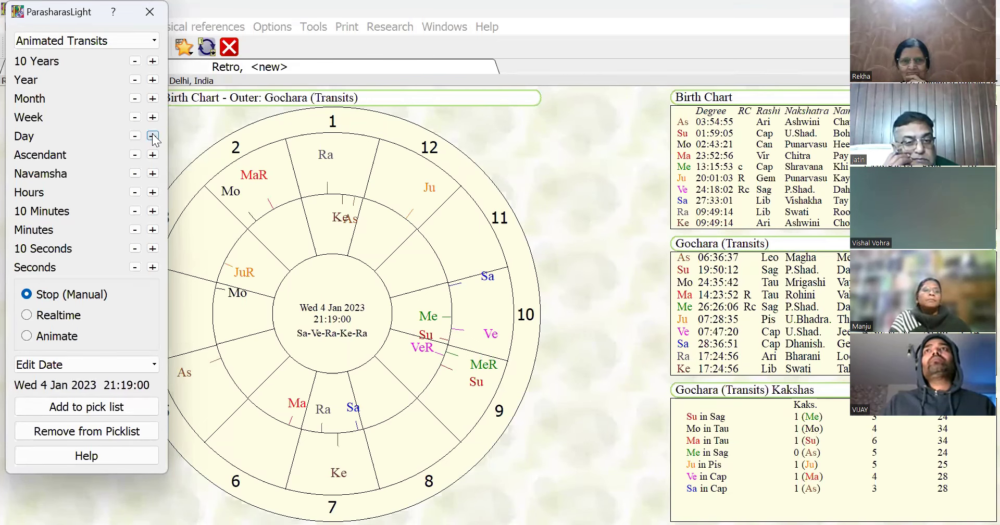
click(152, 136)
click(152, 136)
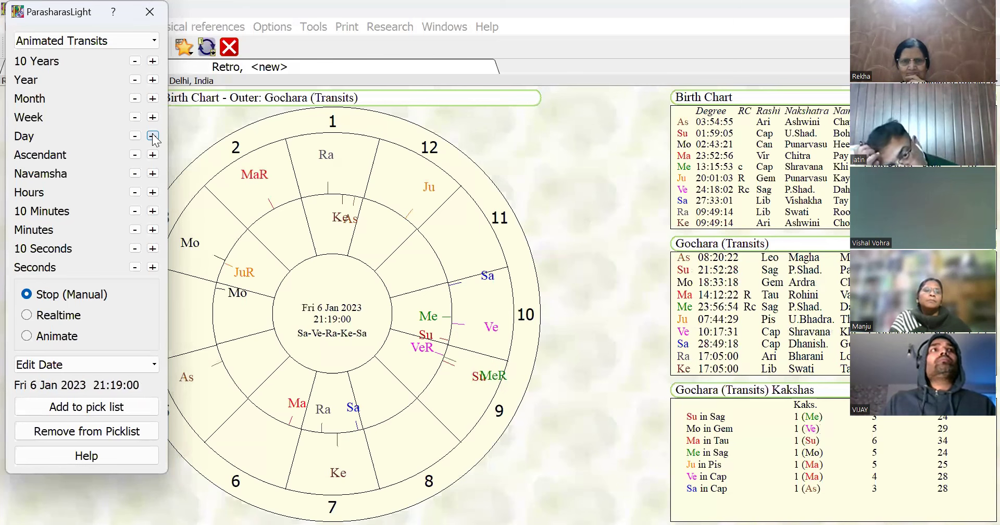
click(153, 136)
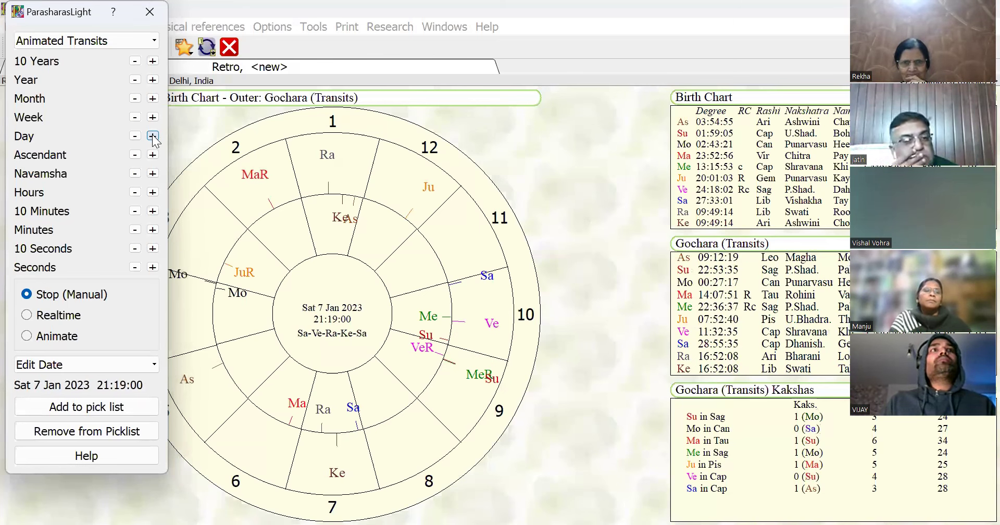
Step: Step the transit date back day by day to 6 Dec 2022 to examine the retrograde planets
click(136, 136)
double_click(135, 136)
click(135, 136)
click(136, 136)
click(135, 136)
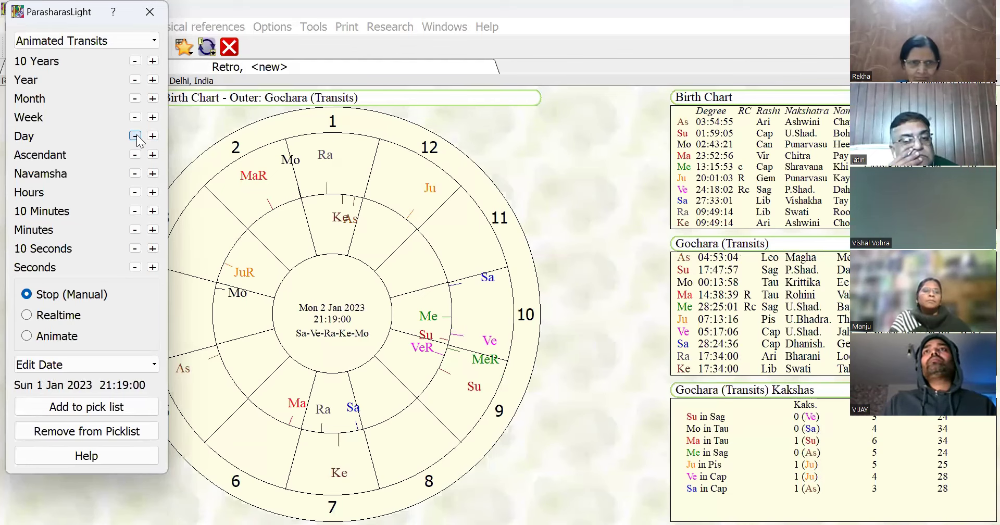
click(135, 136)
click(136, 136)
click(135, 136)
click(135, 136)
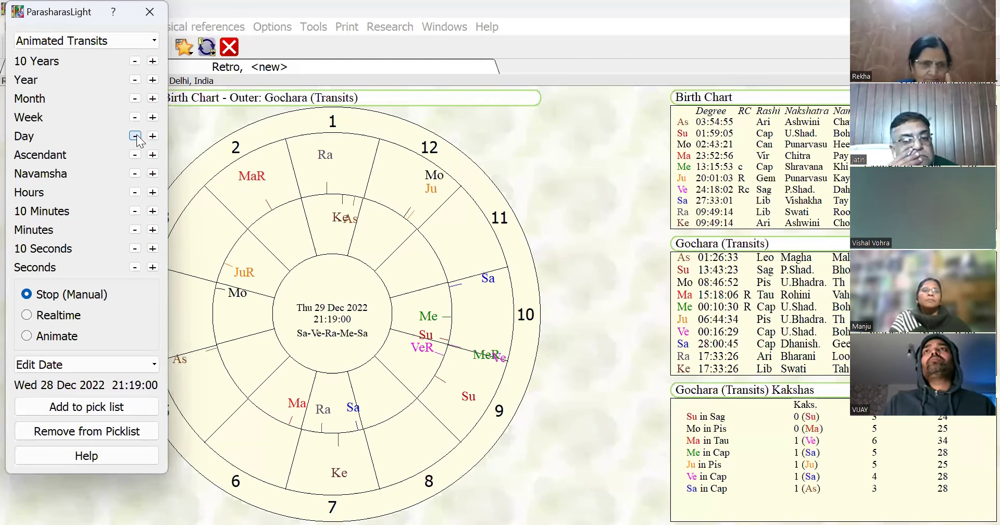
click(136, 136)
double_click(135, 136)
click(135, 136)
triple_click(135, 136)
triple_click(136, 136)
triple_click(136, 136)
click(135, 136)
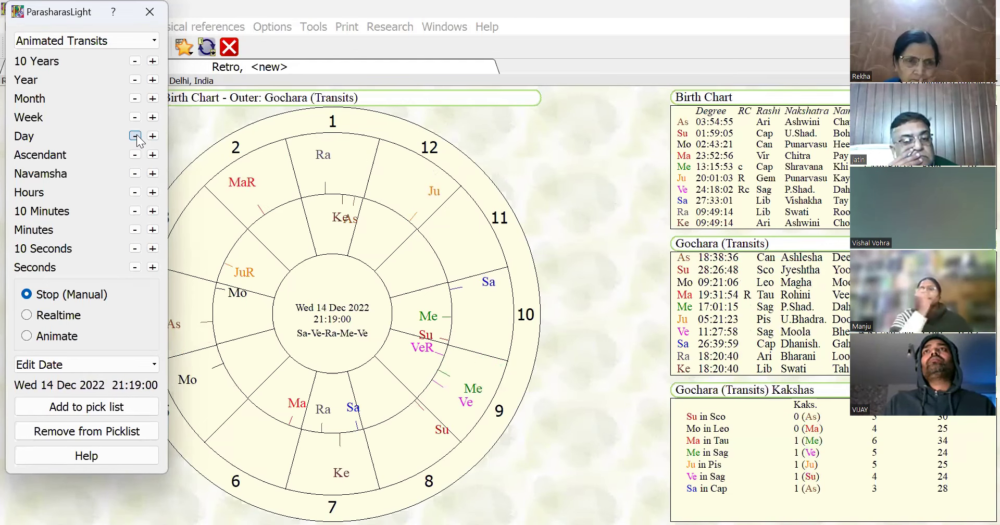
click(136, 136)
double_click(136, 136)
double_click(135, 136)
triple_click(136, 136)
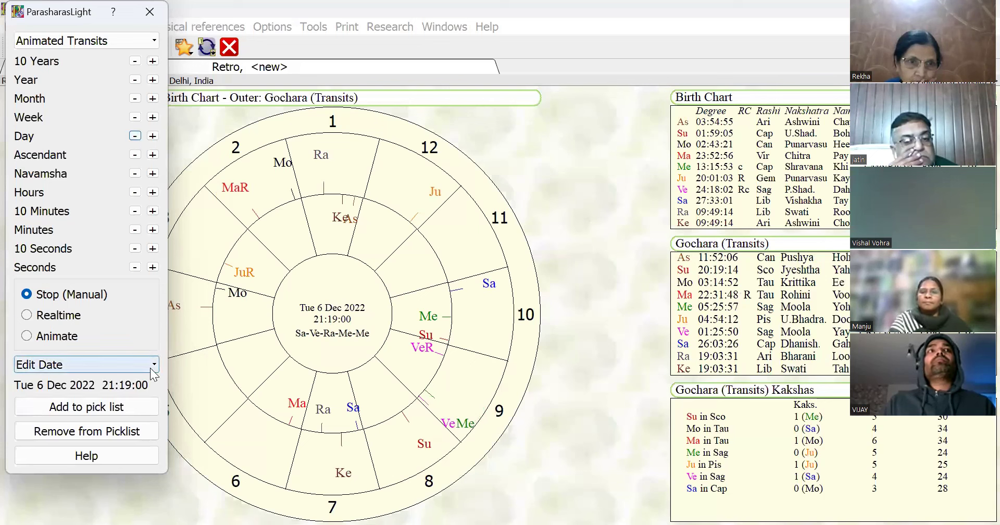
Step: Shift the transit date back ten years, forward one year and forward two months to reach 4 Feb 2014
click(135, 61)
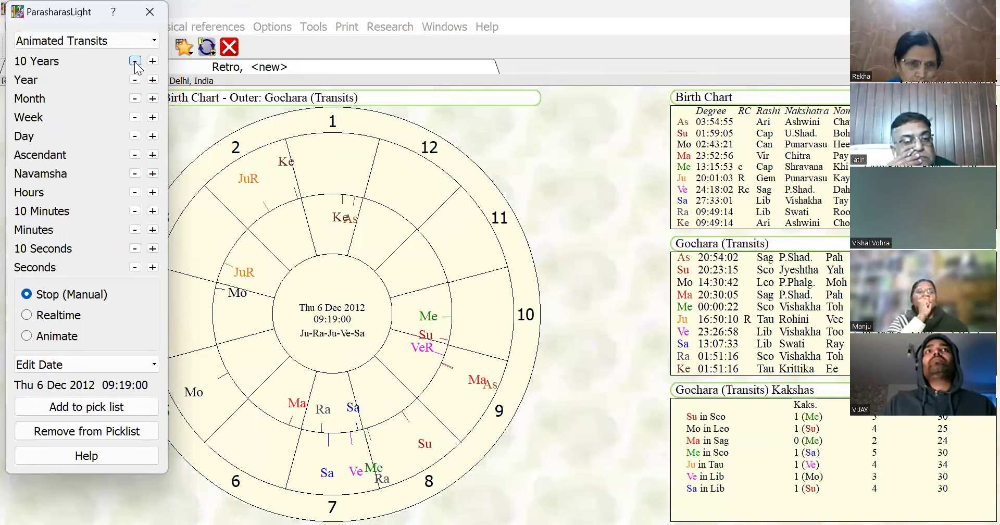
click(155, 77)
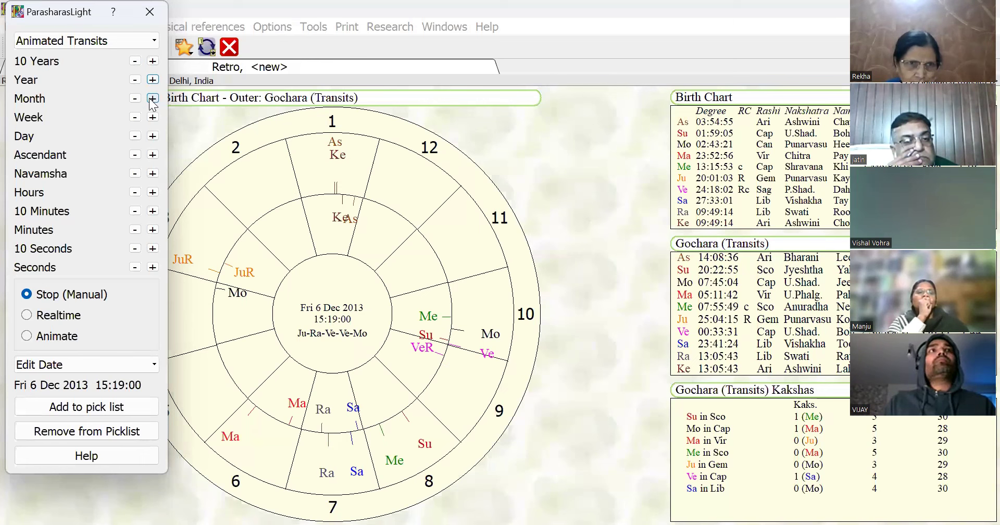
click(153, 98)
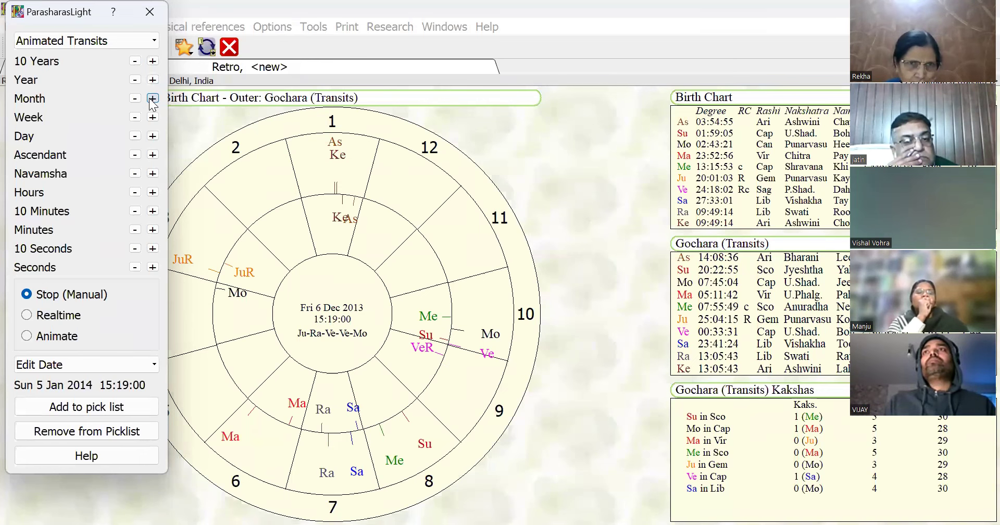
click(153, 99)
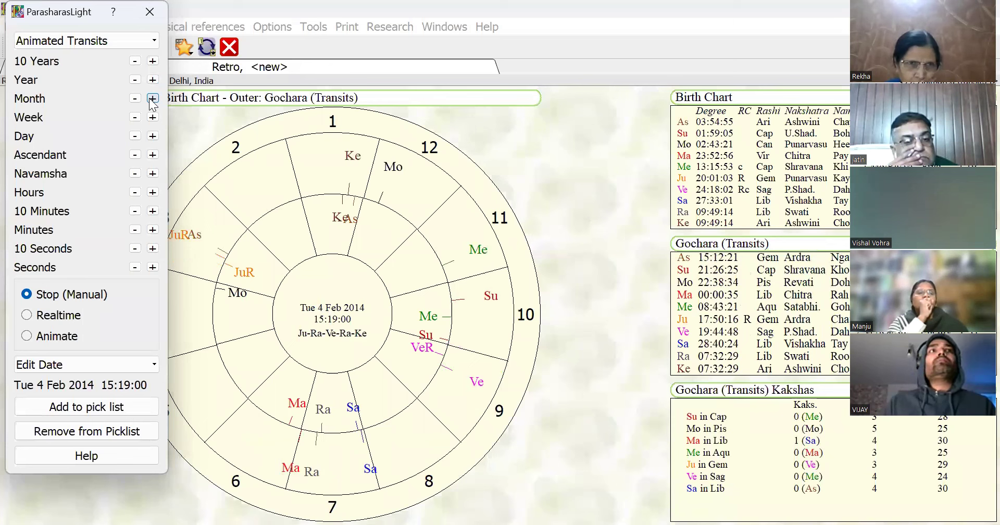
Step: Step the transit date back one day at a time to 29 Jan 2014 to examine Venus's retrograde movement
click(135, 137)
click(134, 137)
click(135, 137)
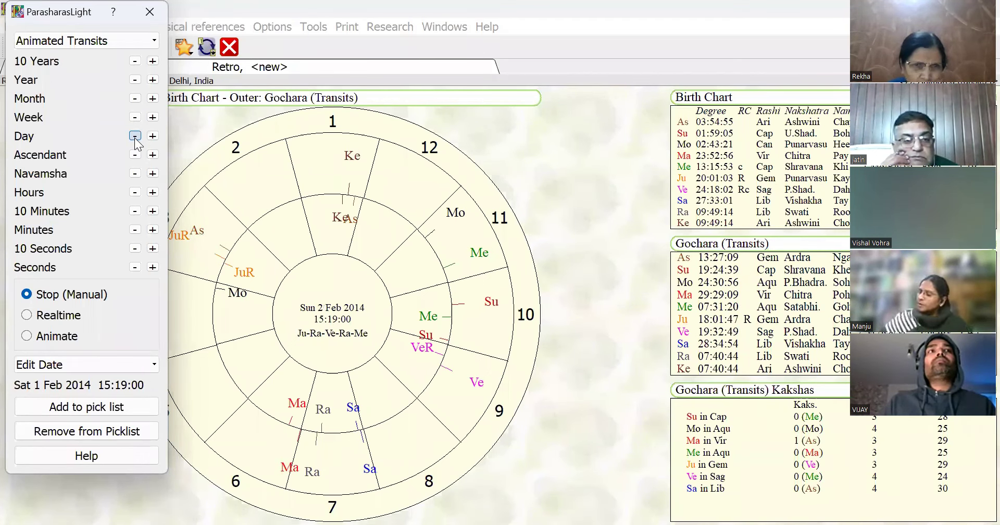
click(135, 136)
click(135, 137)
click(135, 137)
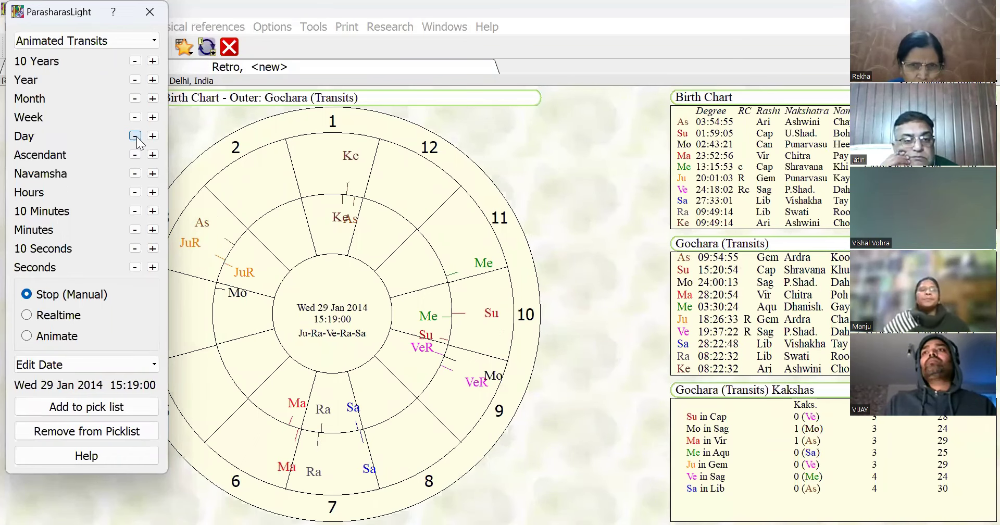
Step: Advance the transit date day by day to 2 Feb 2014, then return one day to 1 Feb 2014 to compare positions
click(152, 136)
click(152, 135)
click(152, 136)
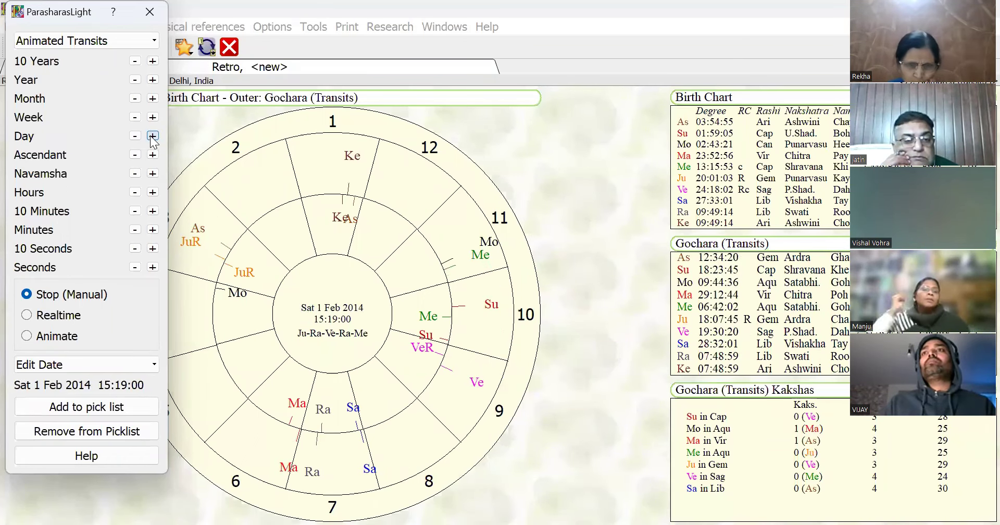
click(153, 136)
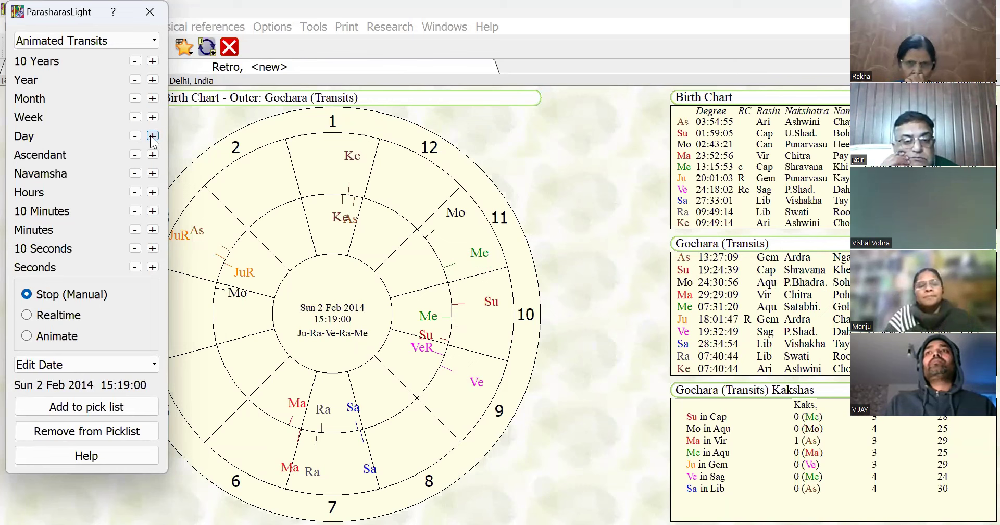
click(135, 137)
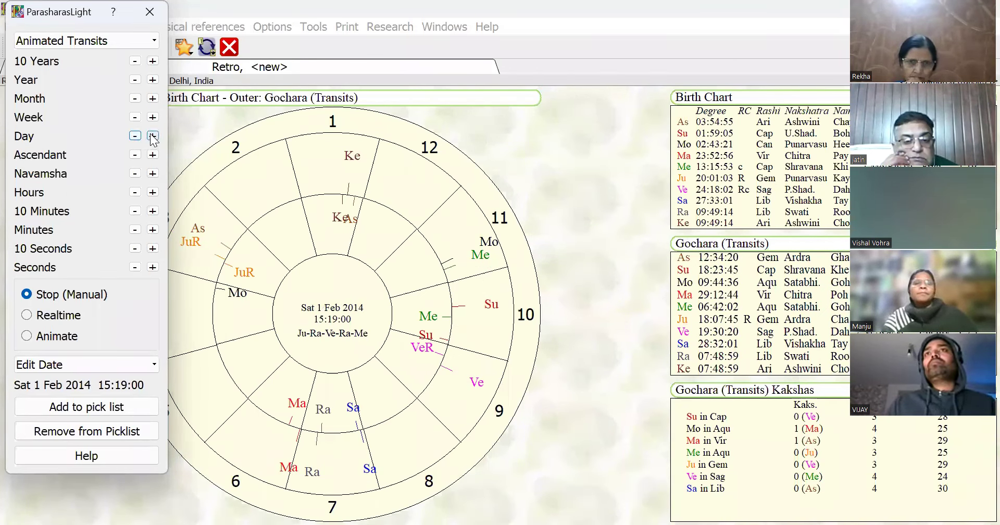
Step: Advance the transit date one day at a time to 6 Feb 2014 to follow Venus and Mars through the signs
click(152, 136)
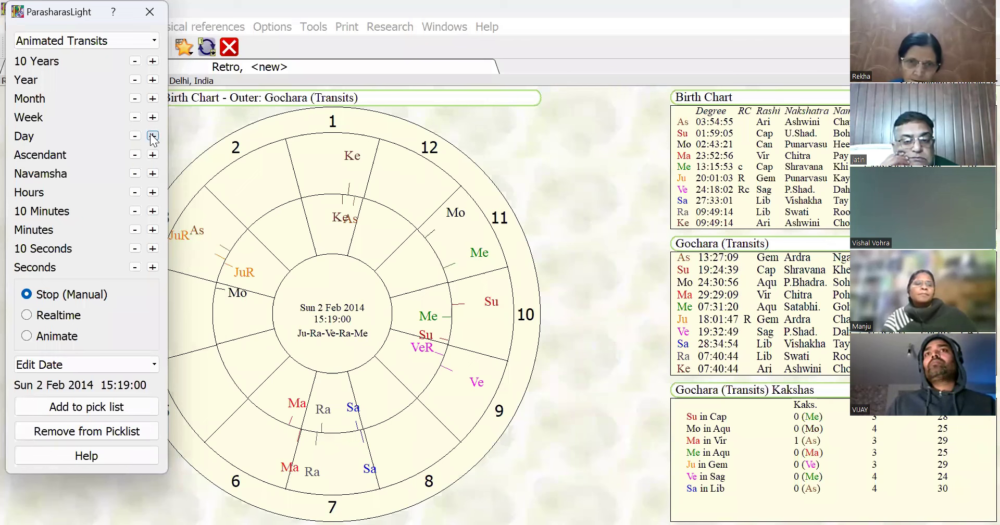
click(152, 136)
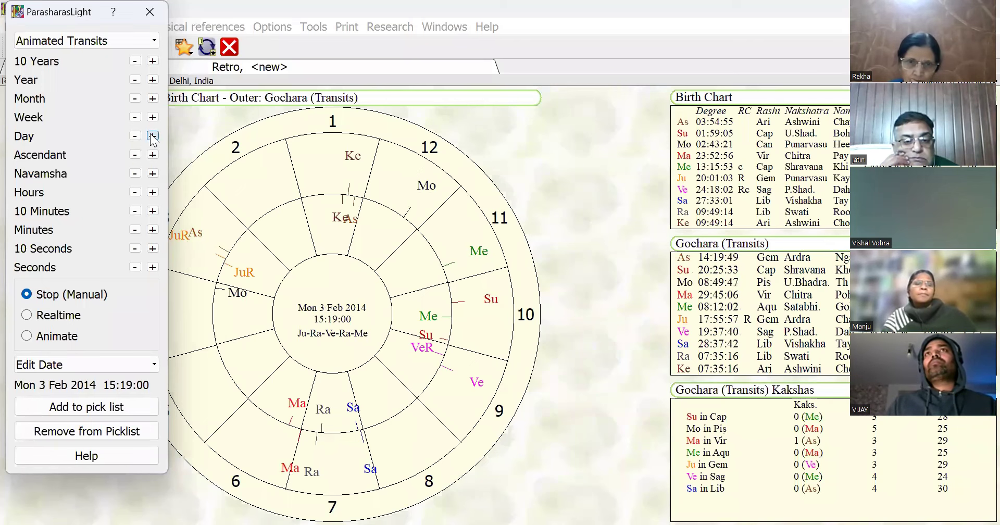
click(152, 135)
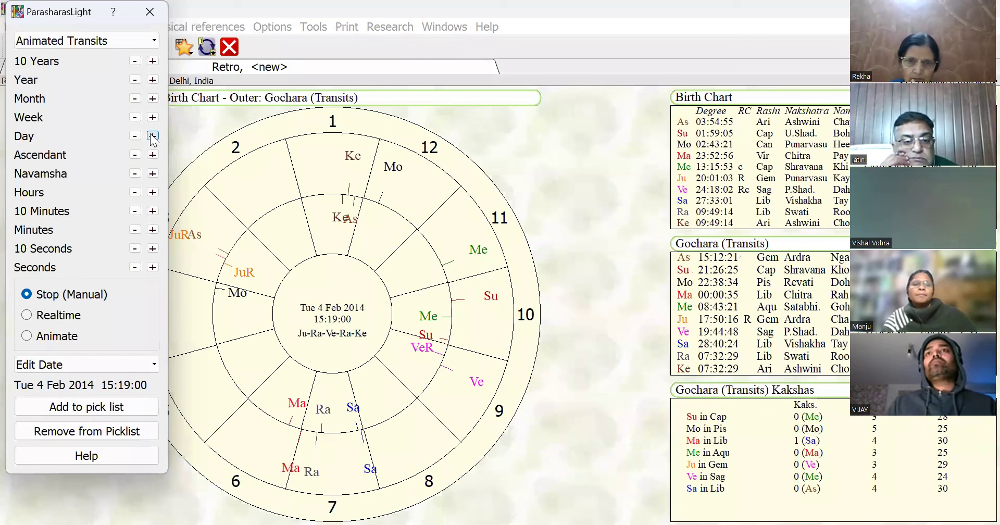
click(152, 136)
click(152, 136)
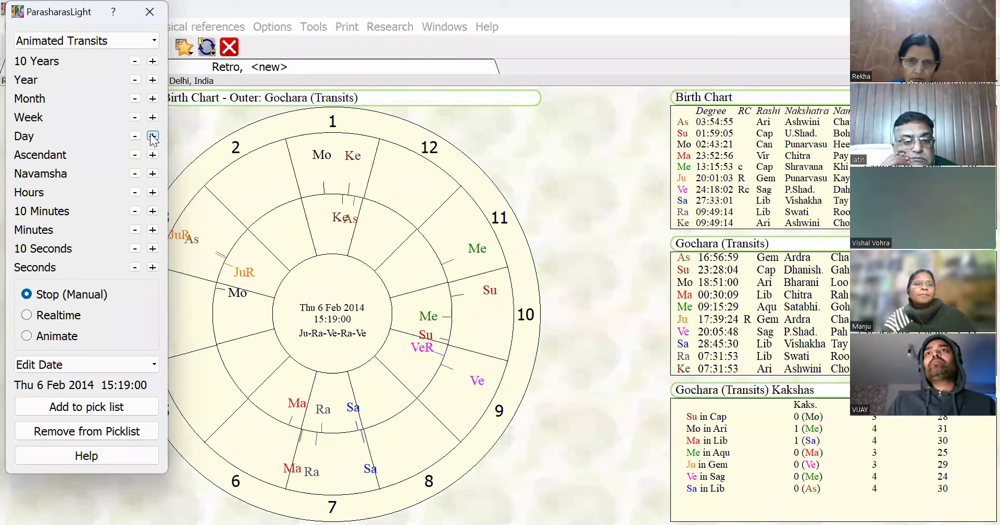